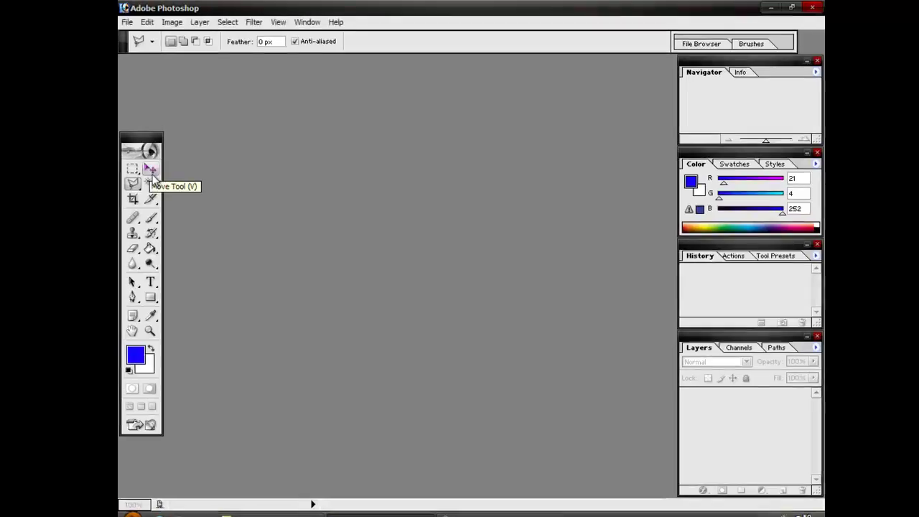
Open the black-and-white portrait pra.jpg from the Desktop
{"action": "left_click", "coordinate": [146, 167]}
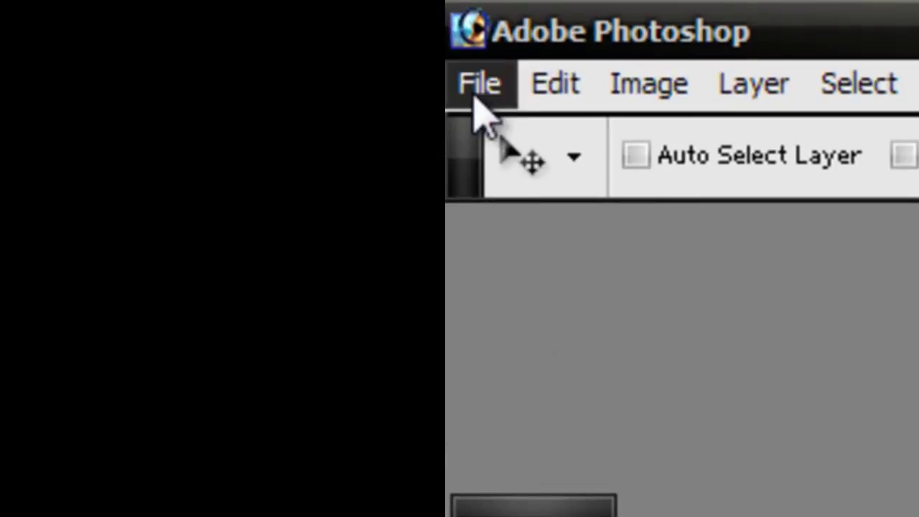
{"action": "left_click", "coordinate": [478, 88]}
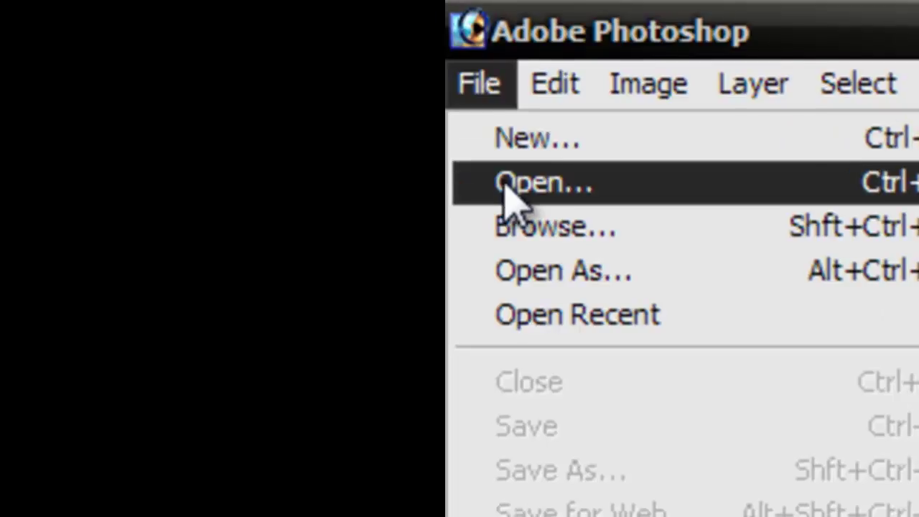
{"action": "left_click", "coordinate": [503, 185]}
{"action": "left_click", "coordinate": [356, 125]}
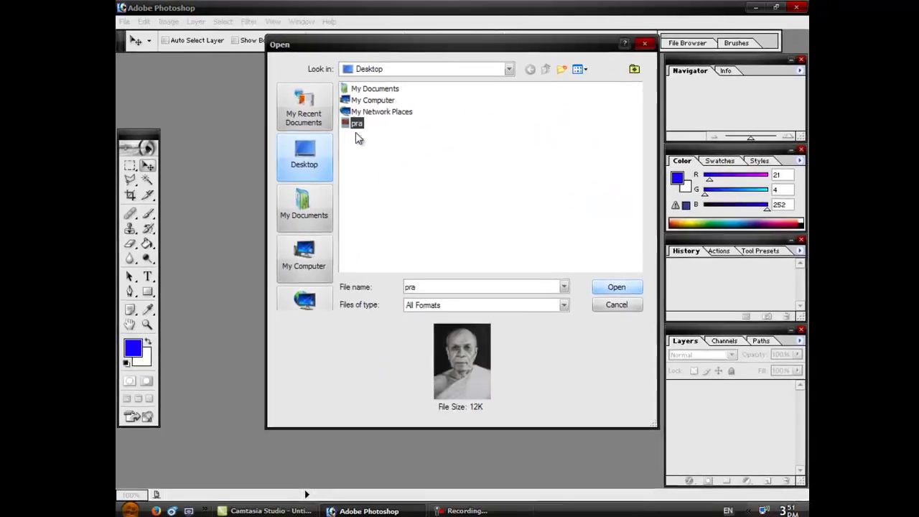
{"action": "left_click", "coordinate": [617, 290]}
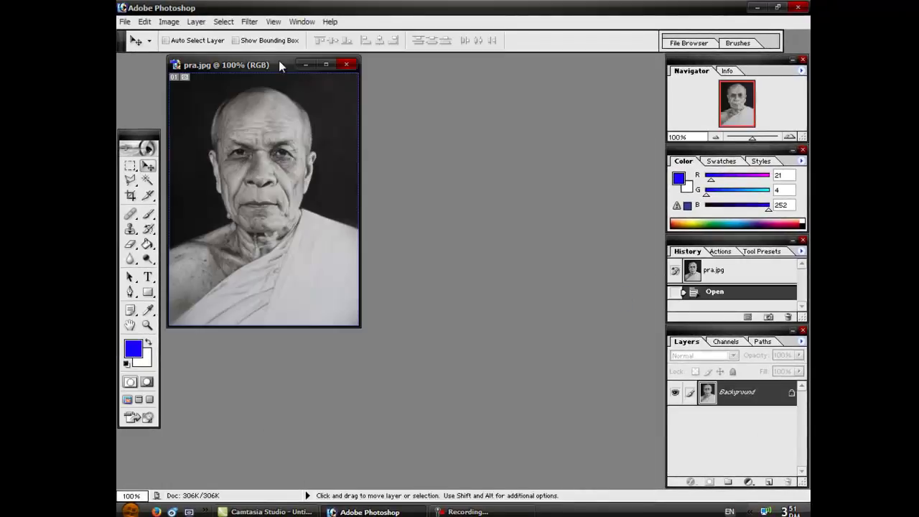
Move the document window to the right and zoom the portrait to 170%
{"action": "left_click_drag", "start_coordinate": [279, 62], "coordinate": [390, 76]}
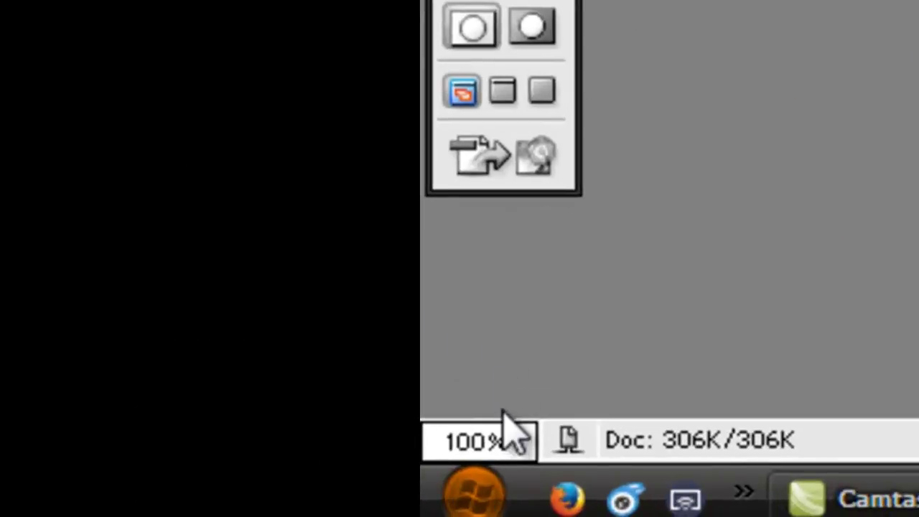
{"action": "left_click_drag", "start_coordinate": [491, 435], "coordinate": [459, 435]}
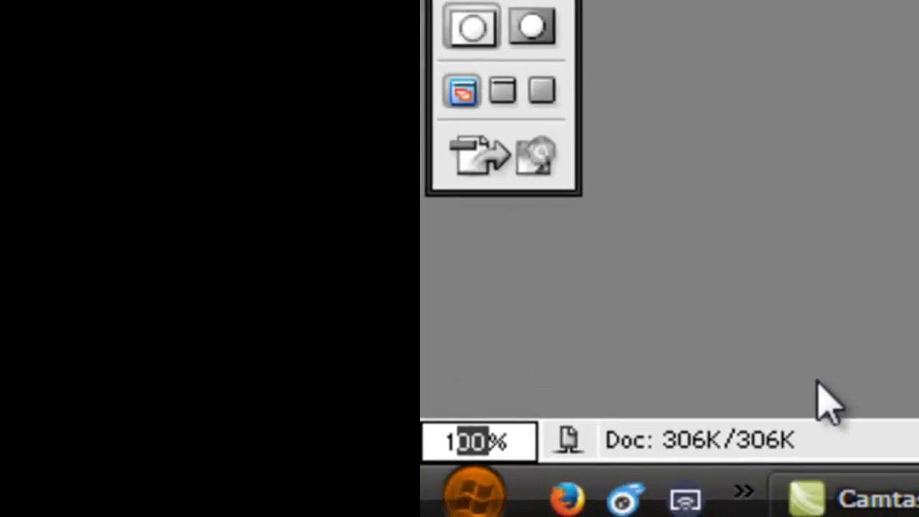
{"action": "type", "text": "170"}
{"action": "key", "text": "Return"}
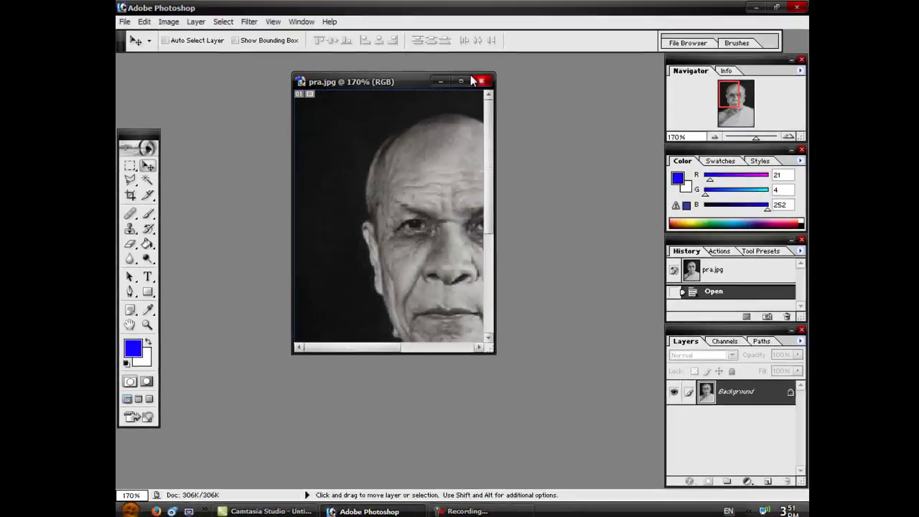
Maximize the window and trace a Polygonal Lasso selection around the monk's head and shoulder
{"action": "left_click", "coordinate": [469, 84]}
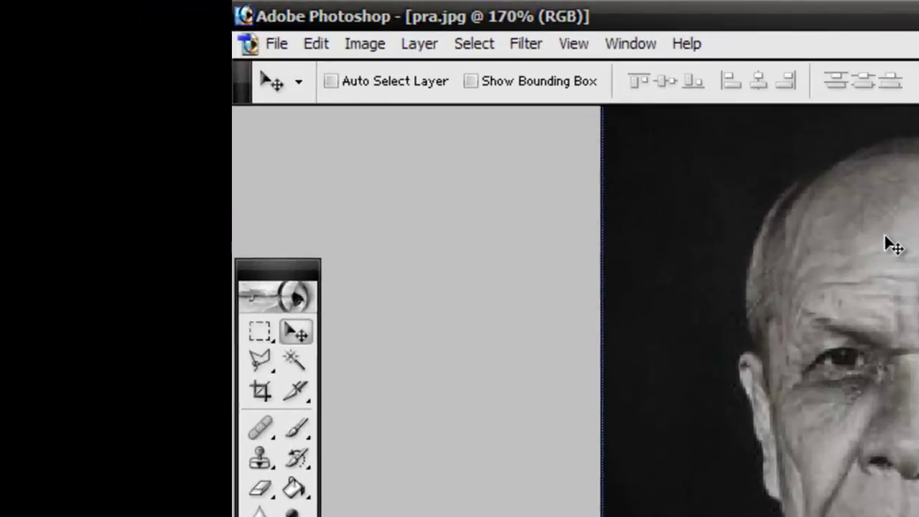
{"action": "left_click", "coordinate": [259, 355]}
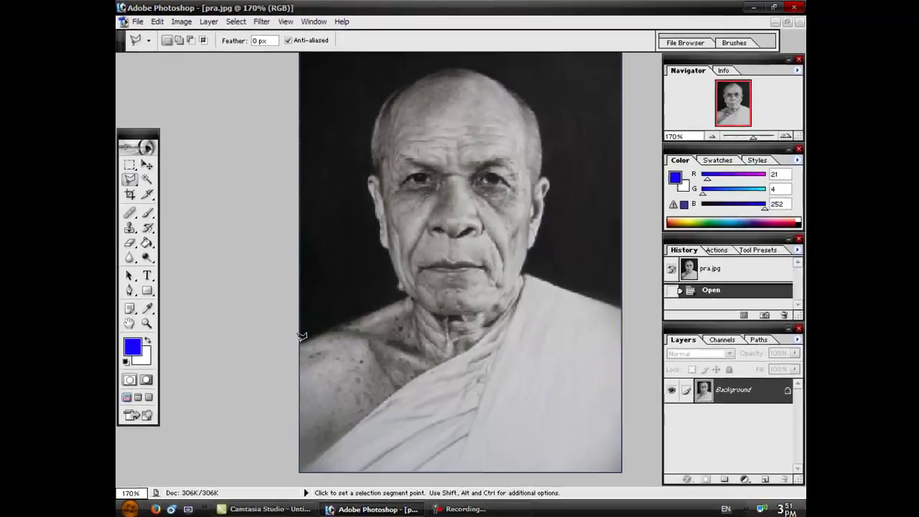
{"action": "left_click", "coordinate": [300, 339]}
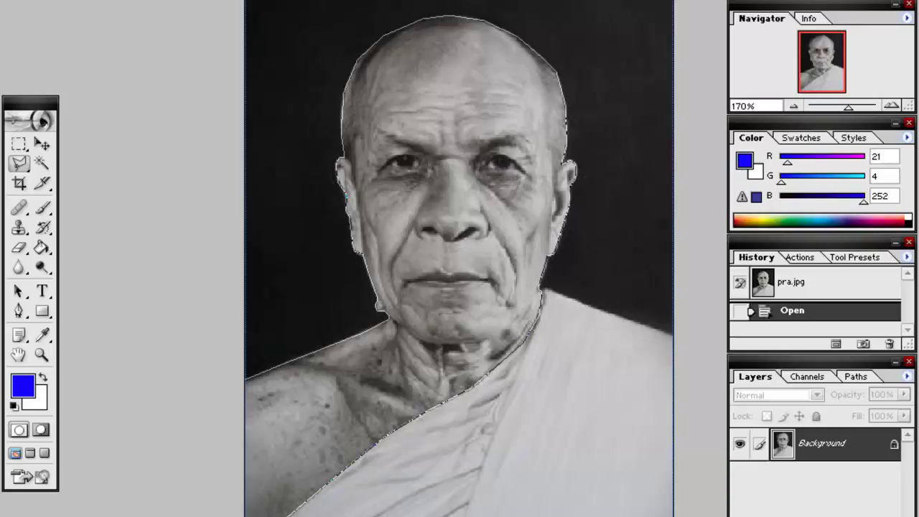
{"action": "left_click", "coordinate": [248, 369]}
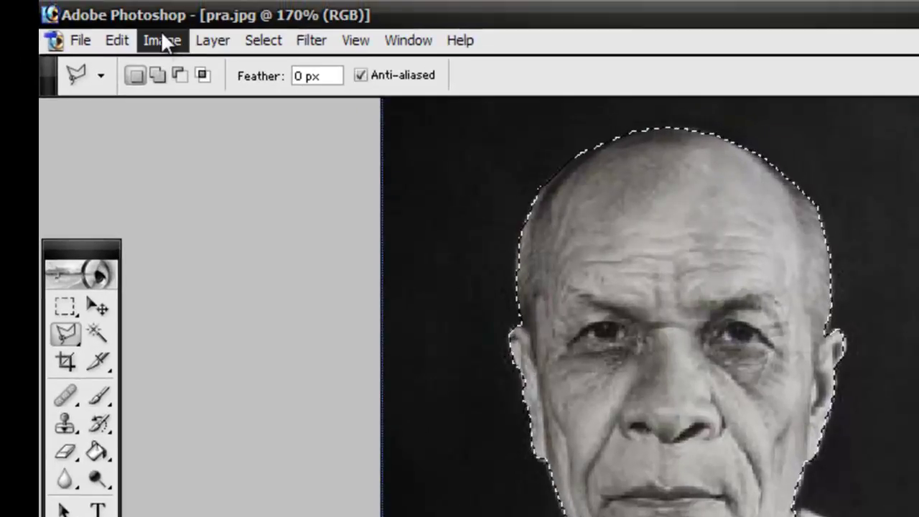
Tint the selected skin warm sepia with Variations, adding Lighter, and apply
{"action": "left_click", "coordinate": [162, 40]}
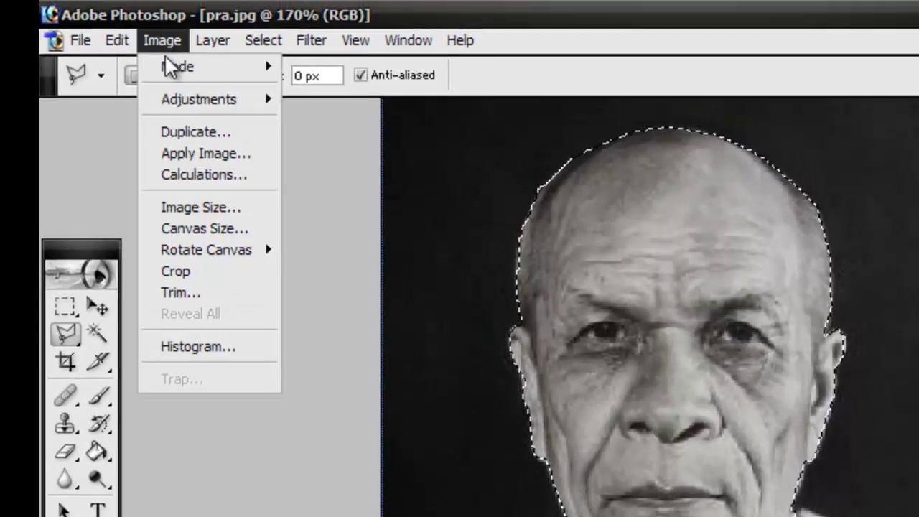
{"action": "mouse_move", "coordinate": [198, 99]}
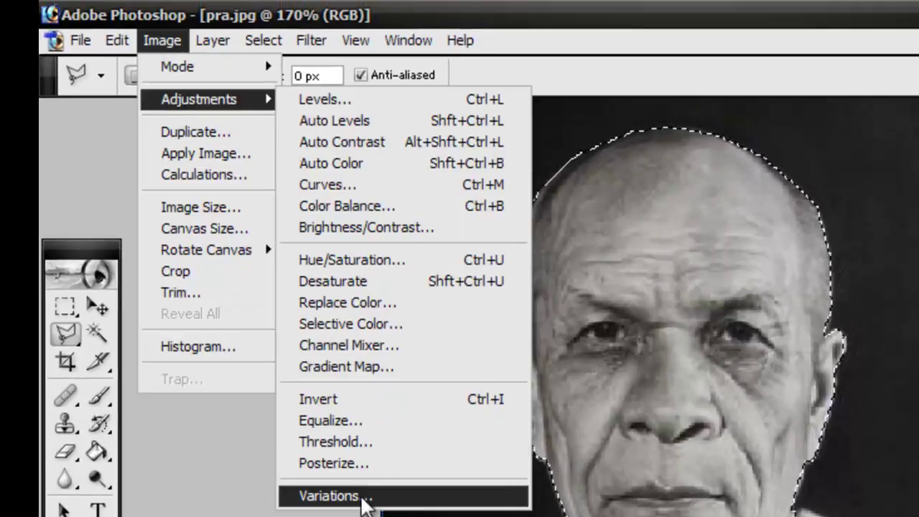
{"action": "left_click", "coordinate": [364, 496]}
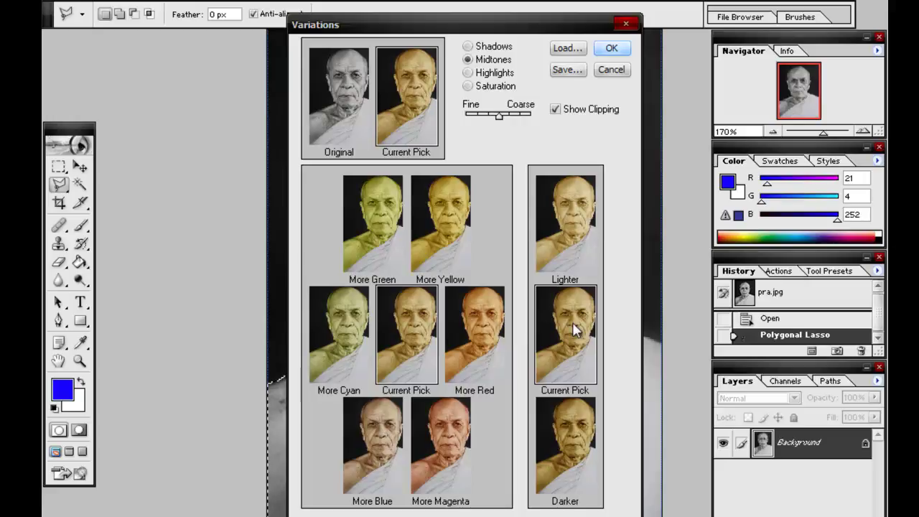
{"action": "left_click", "coordinate": [570, 224]}
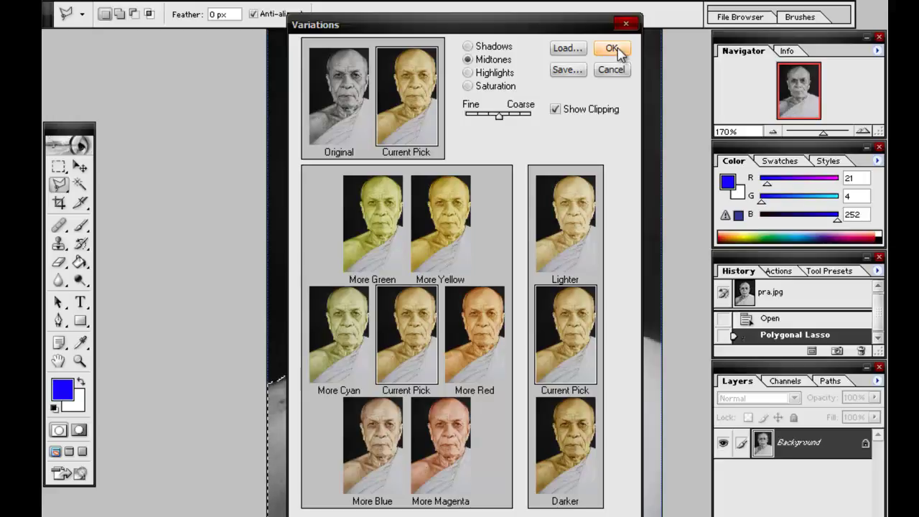
{"action": "left_click", "coordinate": [612, 49]}
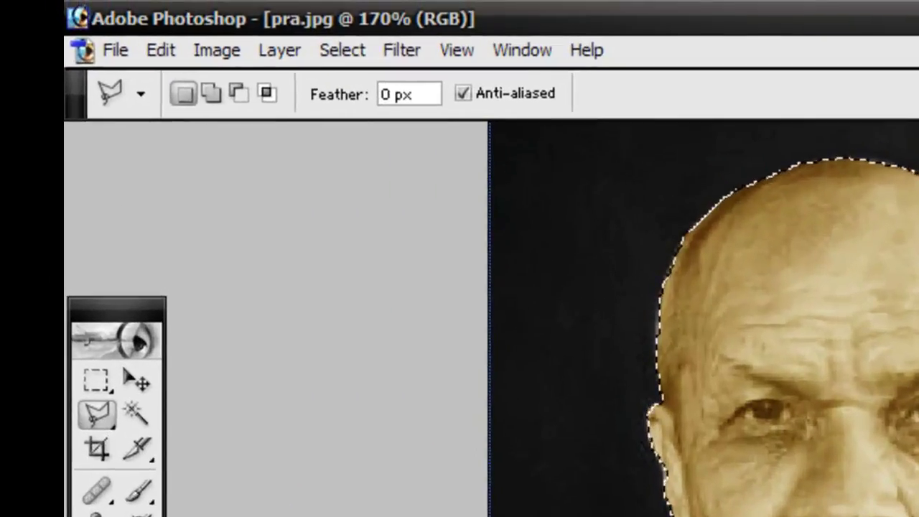
Deselect the head and begin a new lasso outline at the robe's bottom-left corner
{"action": "left_click", "coordinate": [365, 55]}
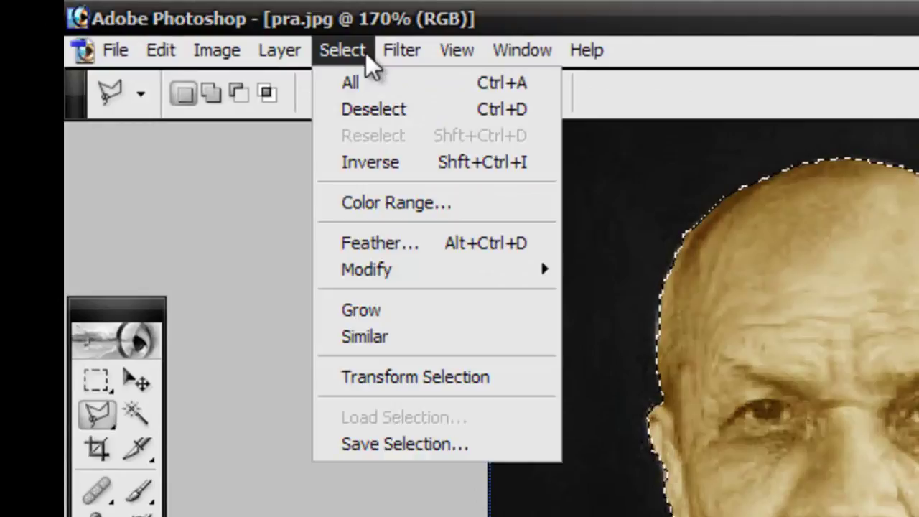
{"action": "left_click", "coordinate": [363, 112]}
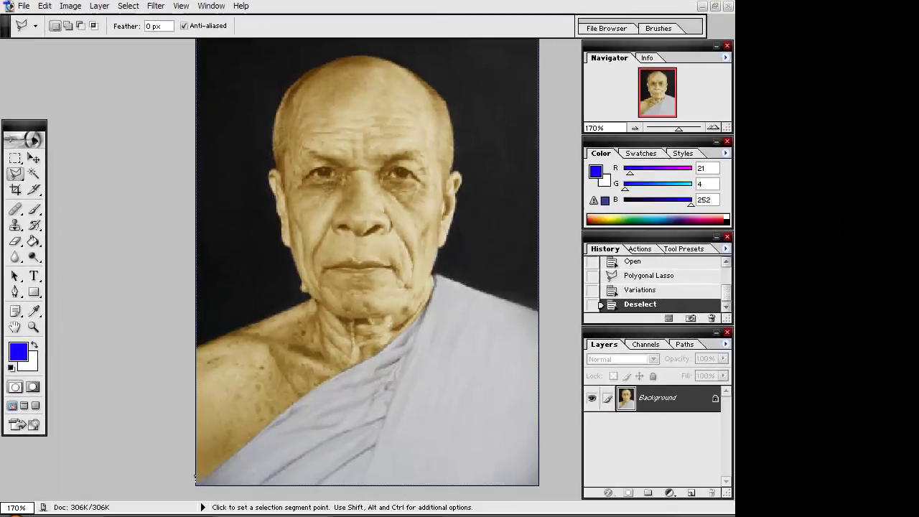
{"action": "left_click", "coordinate": [197, 480]}
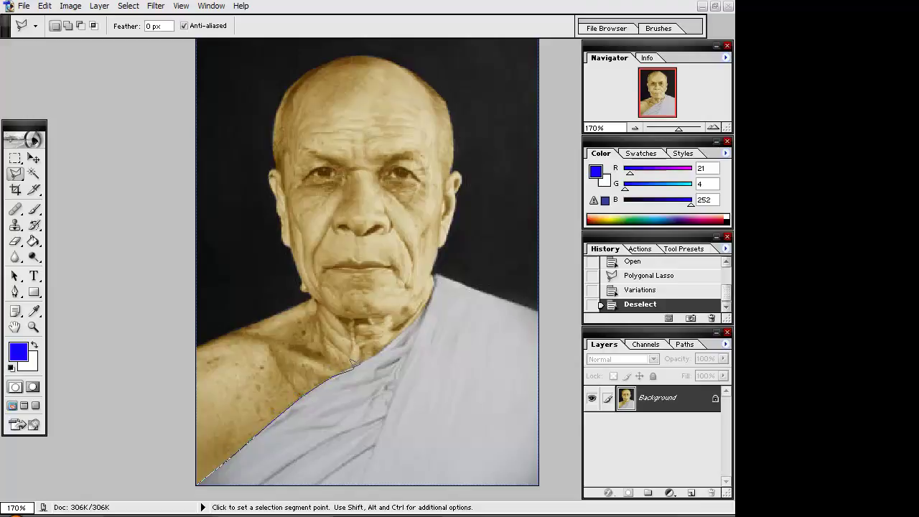
Trace the robe outline past the chin and neck to the right edge and bottom-right corner
{"action": "left_click", "coordinate": [378, 348]}
{"action": "left_click", "coordinate": [431, 301]}
{"action": "left_click", "coordinate": [434, 274]}
{"action": "left_click", "coordinate": [539, 311]}
{"action": "left_click", "coordinate": [540, 483]}
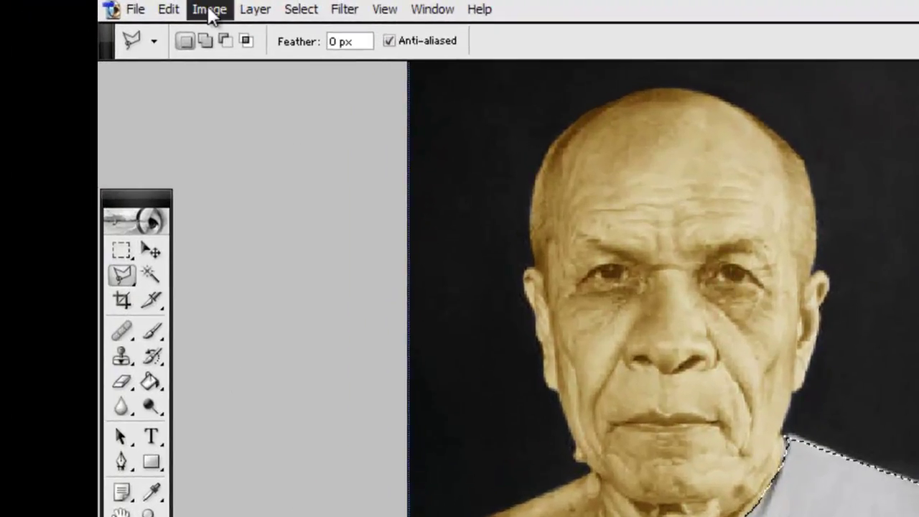
Turn the selected robe saffron yellow using Variations with More Yellow
{"action": "left_click", "coordinate": [209, 10]}
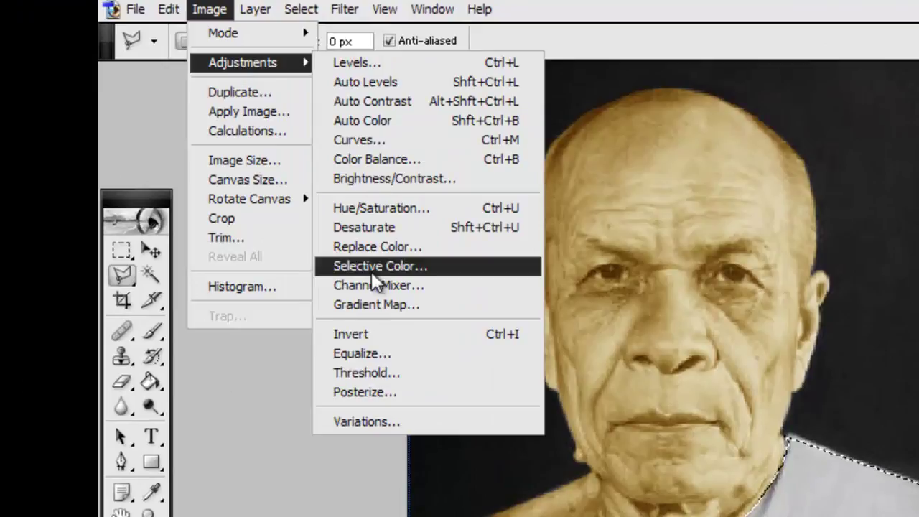
{"action": "left_click", "coordinate": [377, 422]}
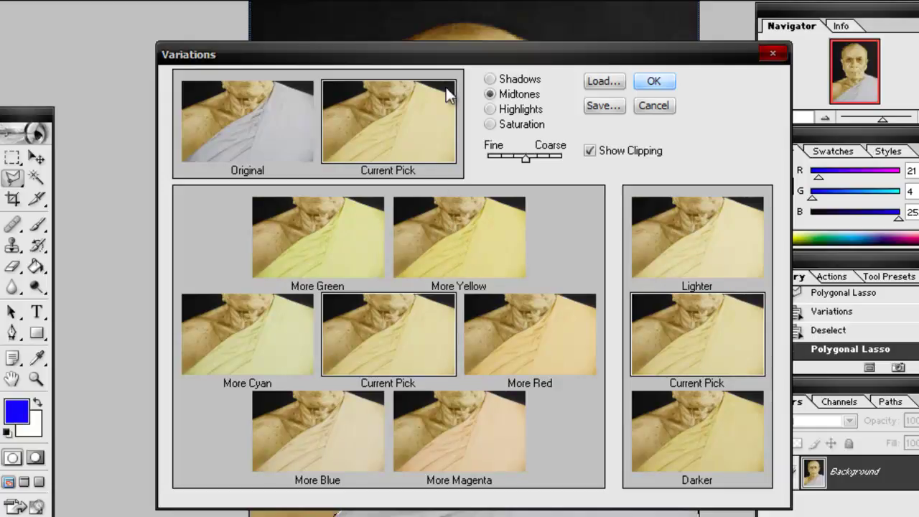
{"action": "left_click_drag", "start_coordinate": [446, 58], "coordinate": [798, 23]}
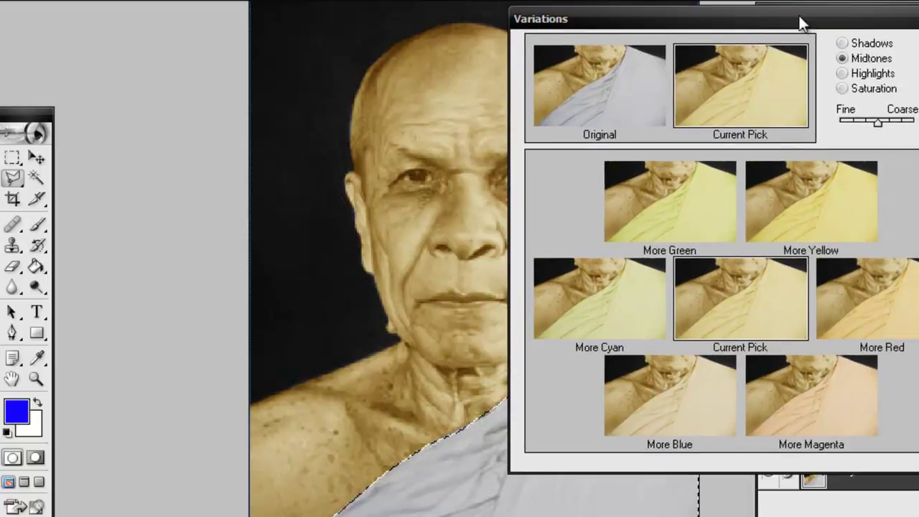
{"action": "left_click", "coordinate": [804, 205]}
{"action": "mouse_move", "coordinate": [736, 19]}
{"action": "left_mouse_down"}
{"action": "mouse_move", "coordinate": [506, 86]}
{"action": "mouse_move", "coordinate": [469, 86]}
{"action": "left_mouse_up"}
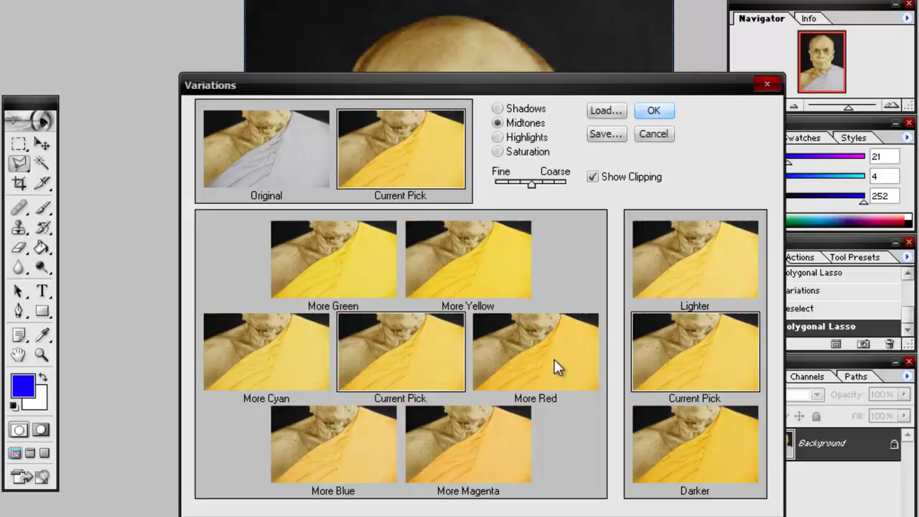
{"action": "left_click", "coordinate": [664, 111]}
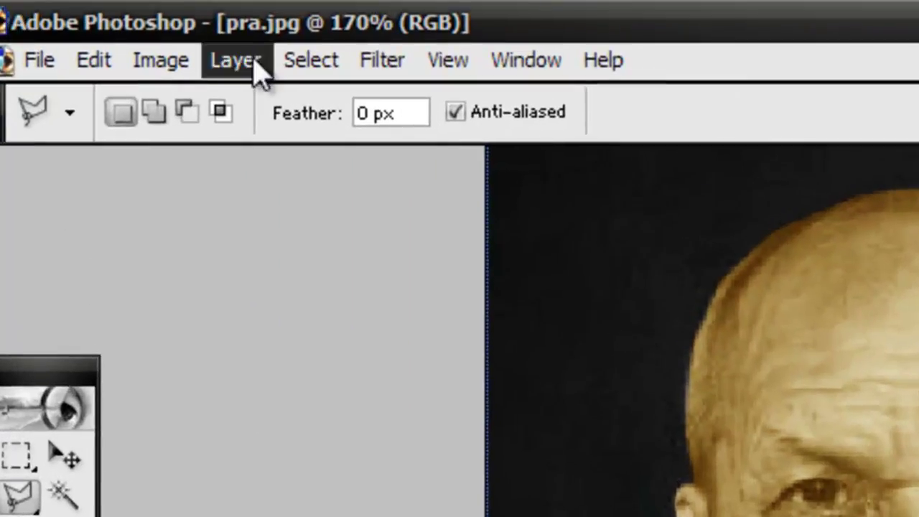
Deselect the robe and start a new lasso outline at the shoulder's lower edge
{"action": "left_click", "coordinate": [311, 61]}
{"action": "left_click", "coordinate": [345, 136]}
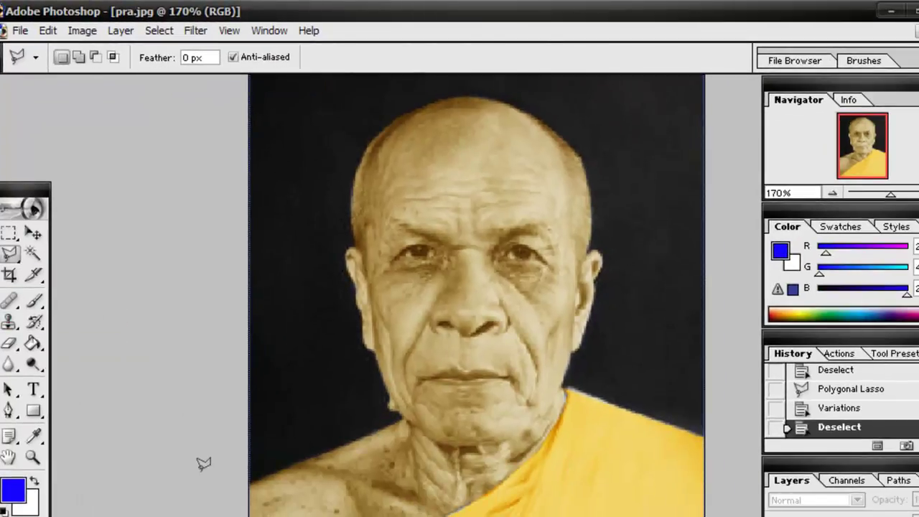
{"action": "left_click", "coordinate": [251, 477]}
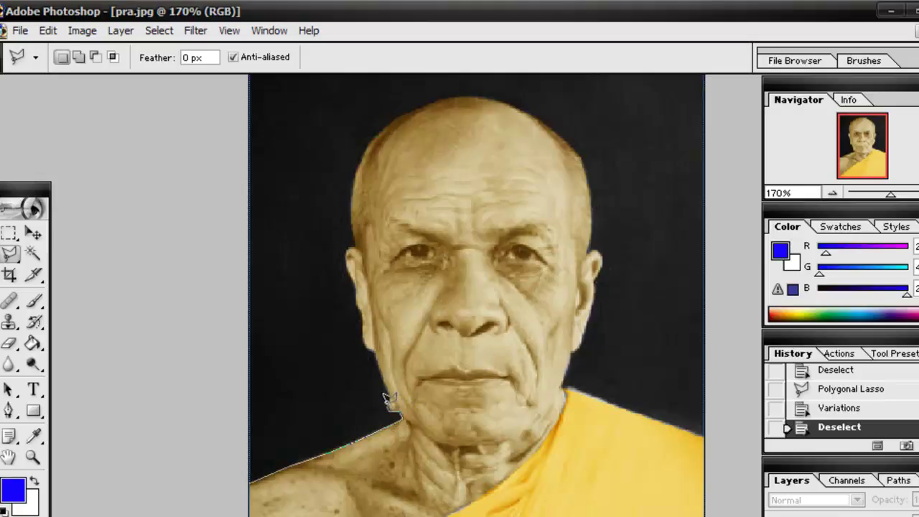
Trace the lasso along the chin, jaw, side of the head, ear and neck to the robe
{"action": "left_click", "coordinate": [391, 403]}
{"action": "left_click", "coordinate": [369, 349]}
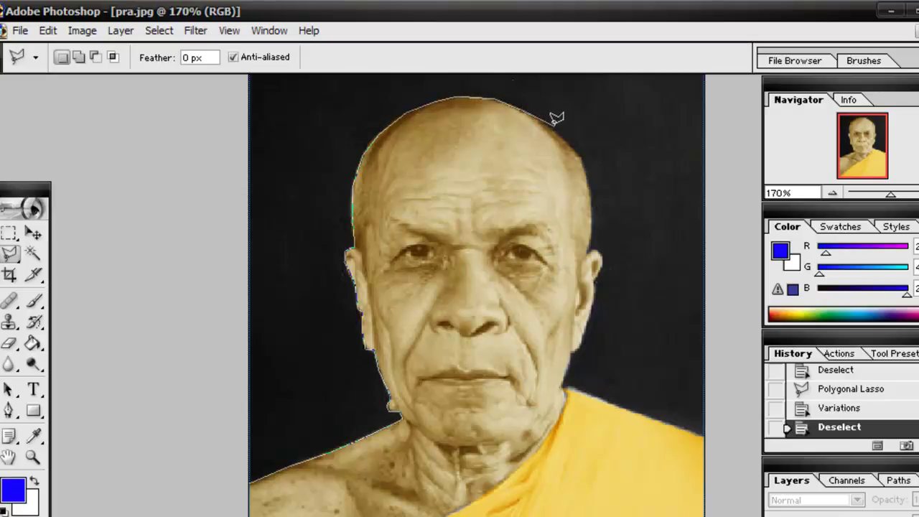
{"action": "mouse_move", "coordinate": [576, 147]}
{"action": "left_mouse_down"}
{"action": "mouse_move", "coordinate": [593, 204]}
{"action": "mouse_move", "coordinate": [589, 244]}
{"action": "left_mouse_up"}
{"action": "mouse_move", "coordinate": [588, 244]}
{"action": "left_mouse_down"}
{"action": "mouse_move", "coordinate": [605, 251]}
{"action": "mouse_move", "coordinate": [594, 266]}
{"action": "mouse_move", "coordinate": [597, 303]}
{"action": "left_mouse_up"}
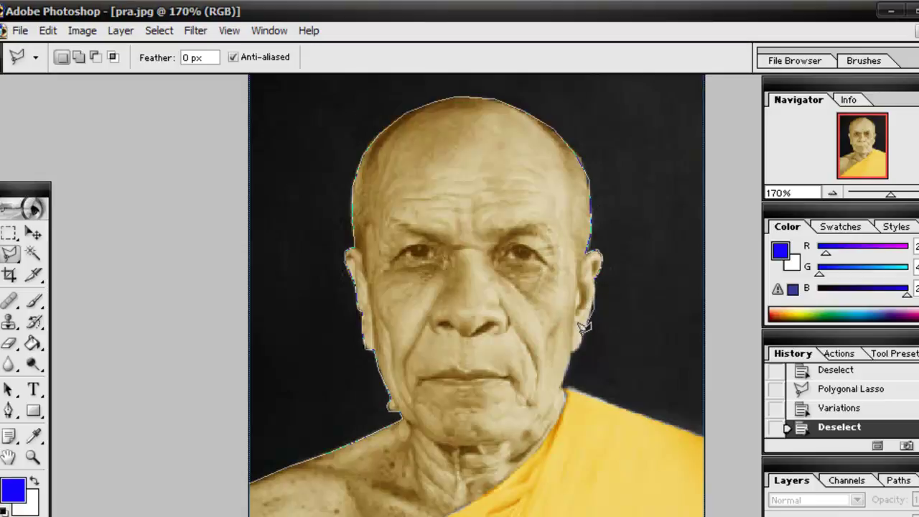
{"action": "left_click", "coordinate": [586, 329]}
{"action": "left_click", "coordinate": [572, 357]}
{"action": "left_click", "coordinate": [566, 388]}
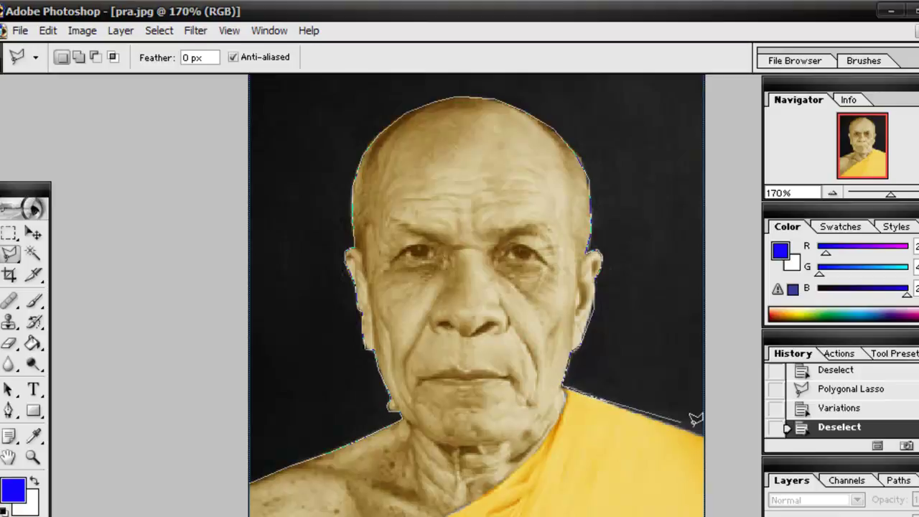
Carry the outline around the image's right, top and left edges and close it
{"action": "left_click", "coordinate": [713, 434]}
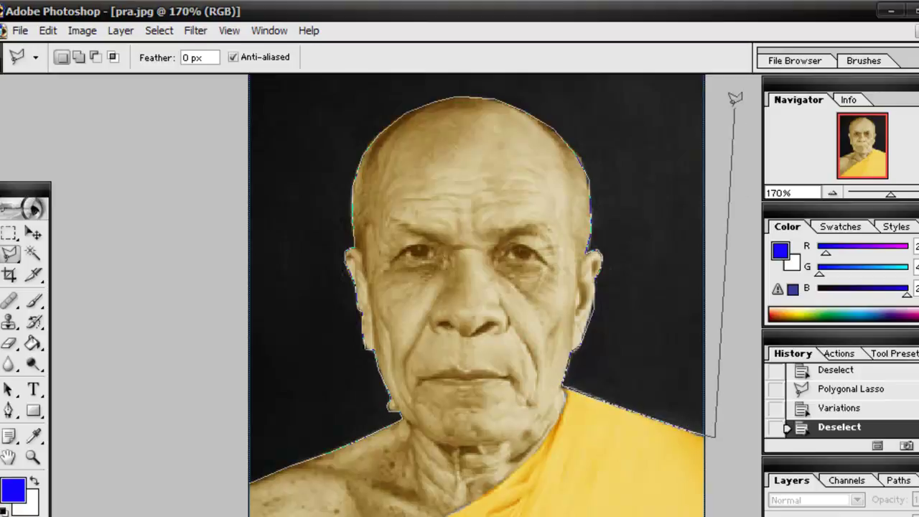
{"action": "left_click", "coordinate": [708, 64]}
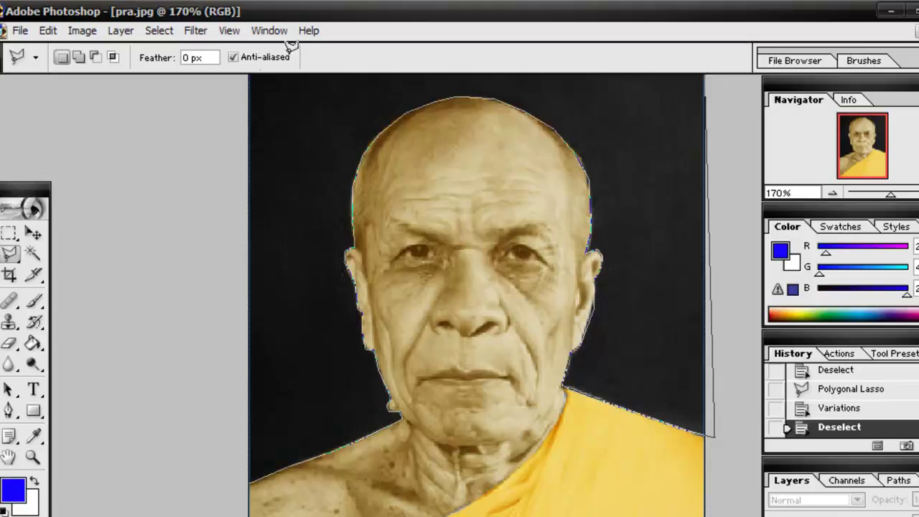
{"action": "left_click", "coordinate": [250, 62]}
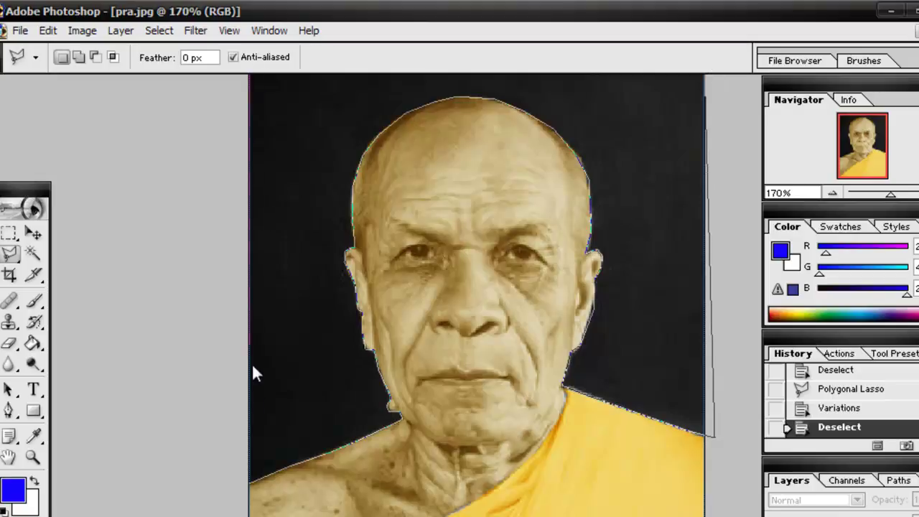
{"action": "left_click", "coordinate": [251, 473]}
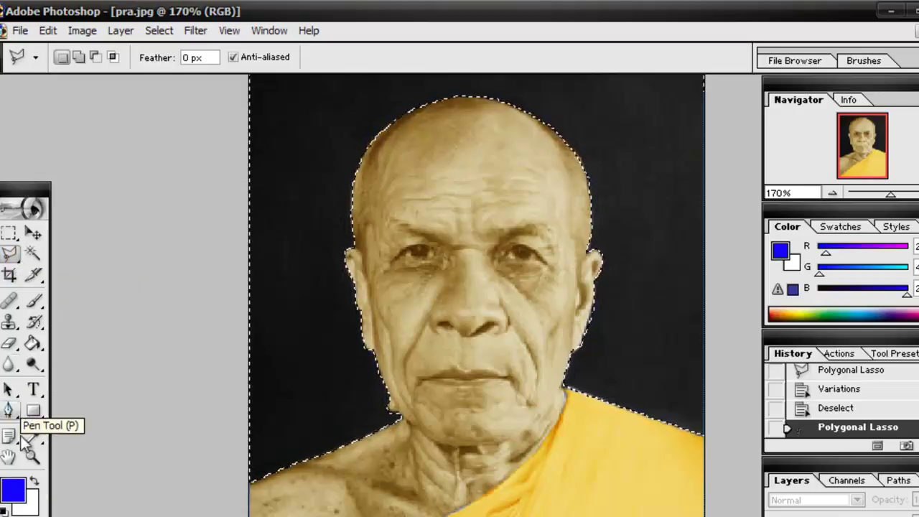
Set the foreground colour to blue 2111F3 and bucket-fill the selected background
{"action": "left_click", "coordinate": [13, 490]}
{"action": "left_click", "coordinate": [480, 253]}
{"action": "left_click", "coordinate": [691, 231]}
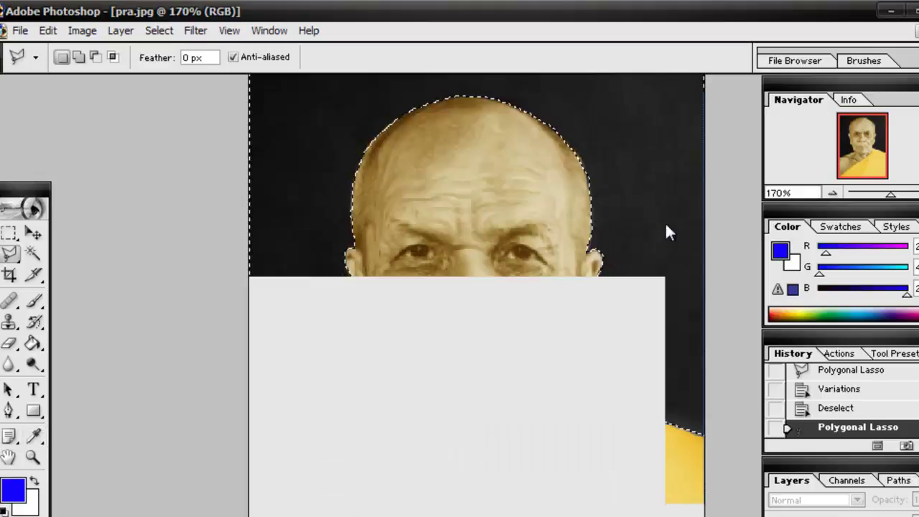
{"action": "left_click", "coordinate": [33, 343]}
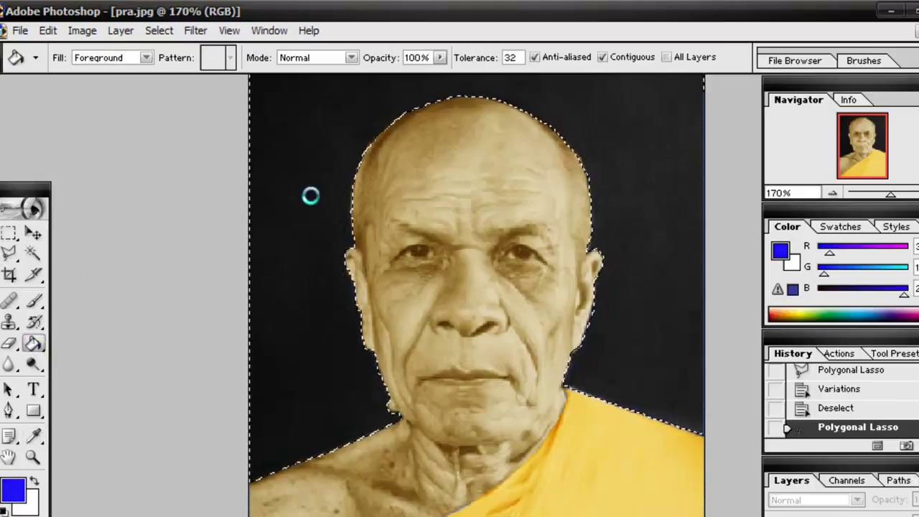
{"action": "left_click", "coordinate": [295, 180]}
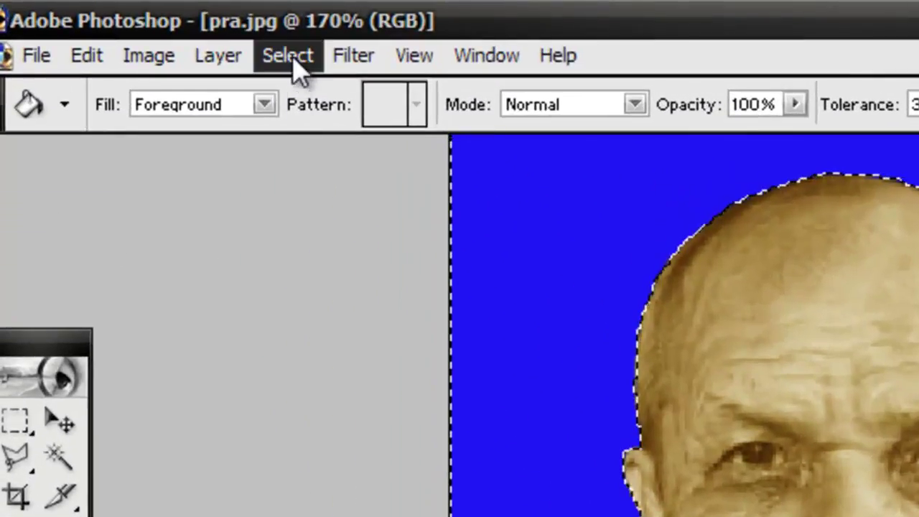
Clear the background selection
{"action": "left_click", "coordinate": [177, 35]}
{"action": "left_click", "coordinate": [311, 122]}
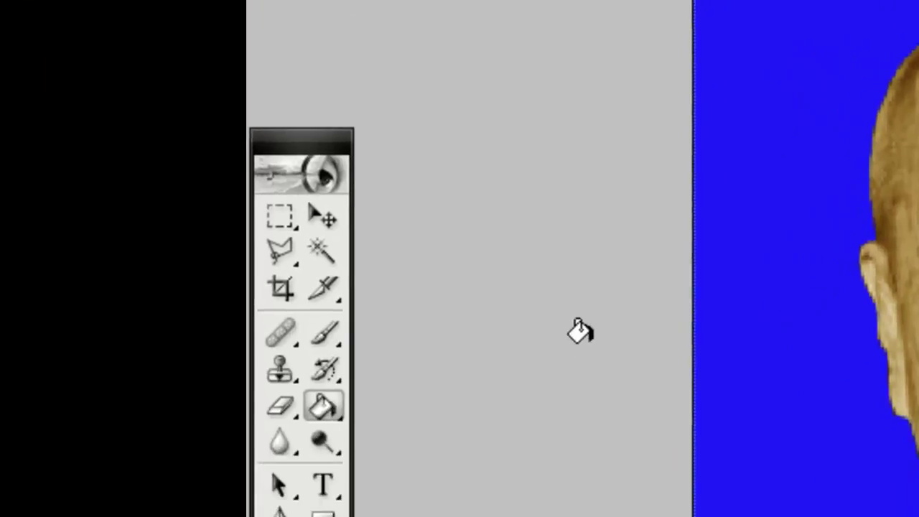
{"action": "left_click", "coordinate": [312, 418]}
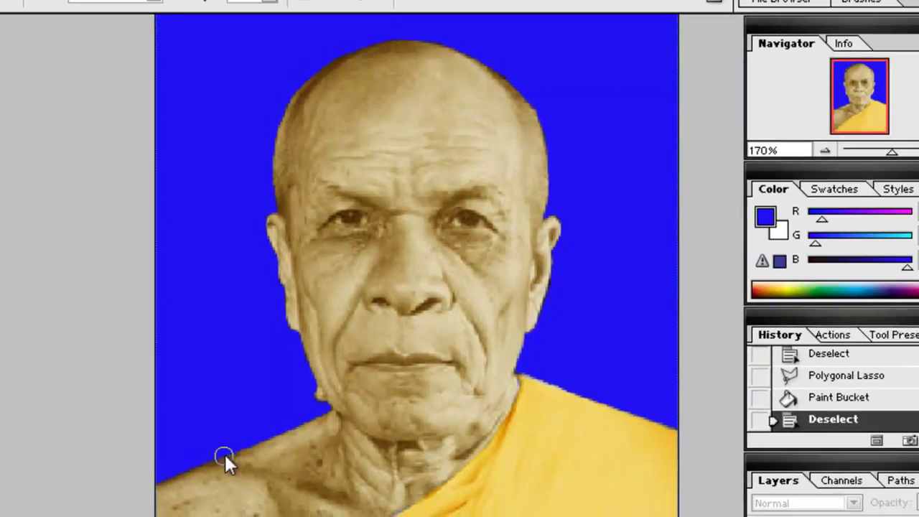
Blur the shoulder, jaw and side-of-head edges where they meet the blue background
{"action": "left_click_drag", "start_coordinate": [225, 455], "coordinate": [275, 433]}
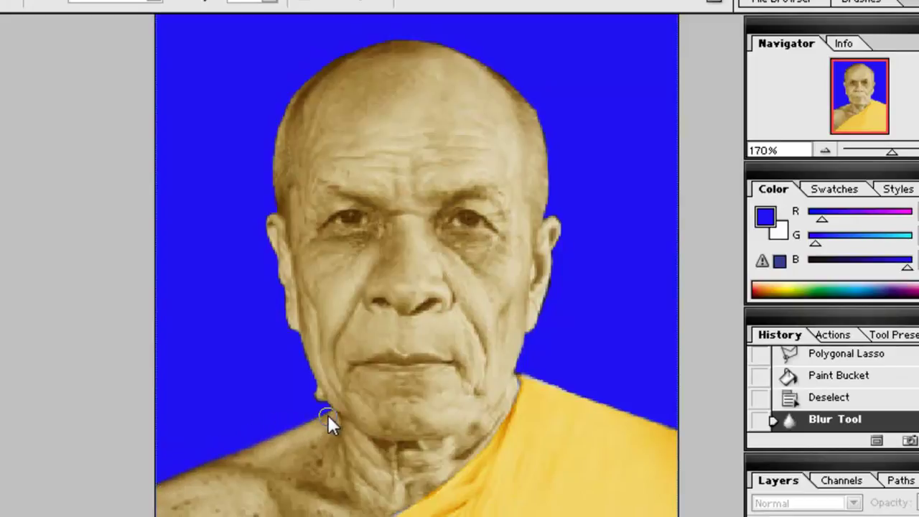
{"action": "left_click_drag", "start_coordinate": [325, 416], "coordinate": [328, 410]}
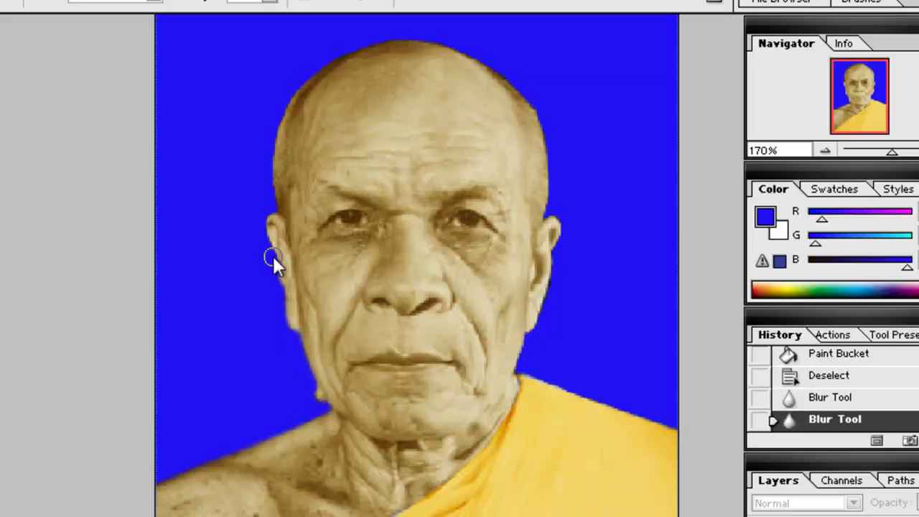
{"action": "left_click_drag", "start_coordinate": [265, 213], "coordinate": [262, 208]}
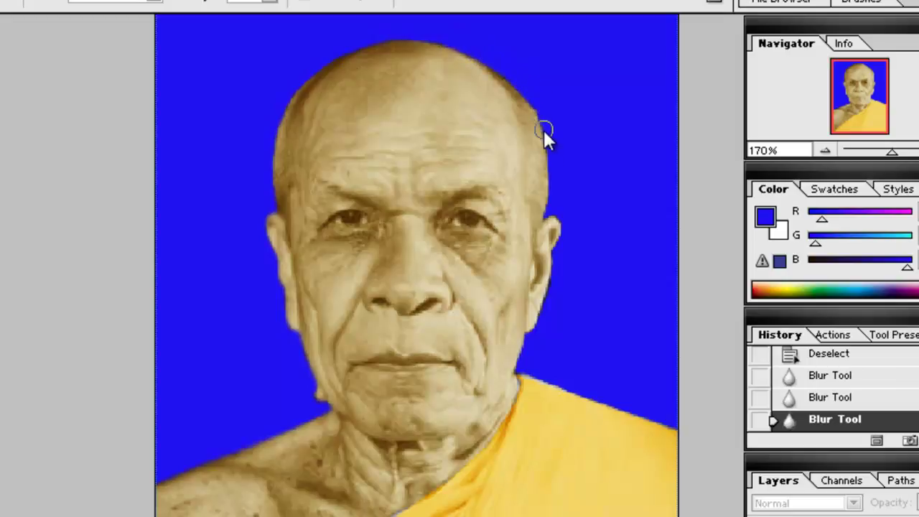
{"action": "left_click_drag", "start_coordinate": [549, 179], "coordinate": [537, 154]}
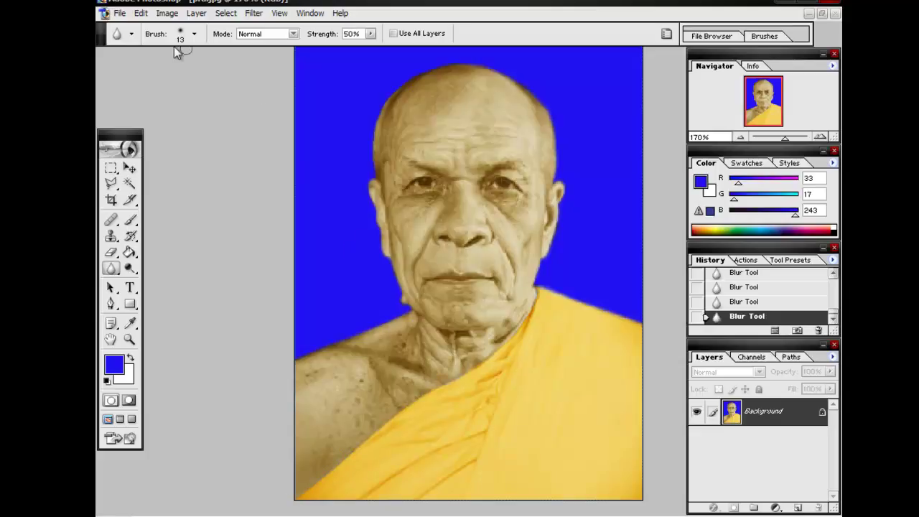
Save the colourised portrait as a new JPEG, pra01.jpg, on the Desktop at High quality
{"action": "left_click", "coordinate": [120, 13]}
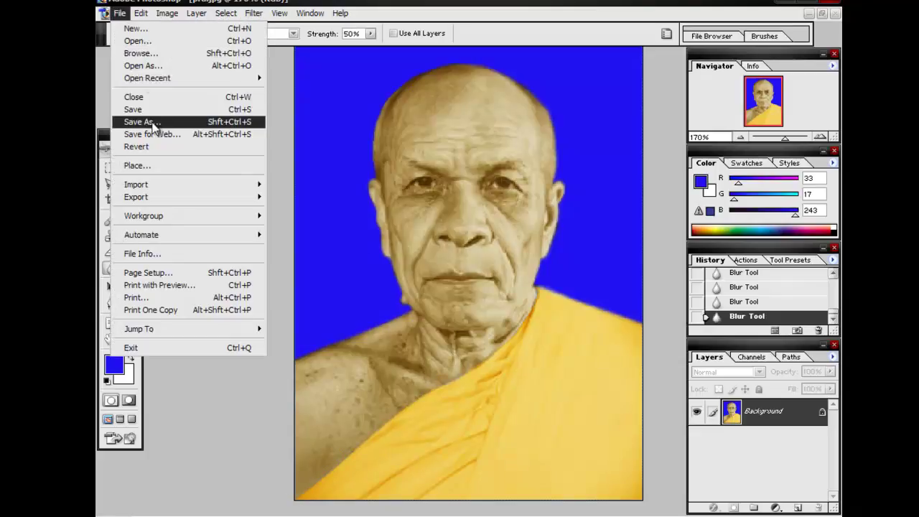
{"action": "left_click", "coordinate": [143, 120]}
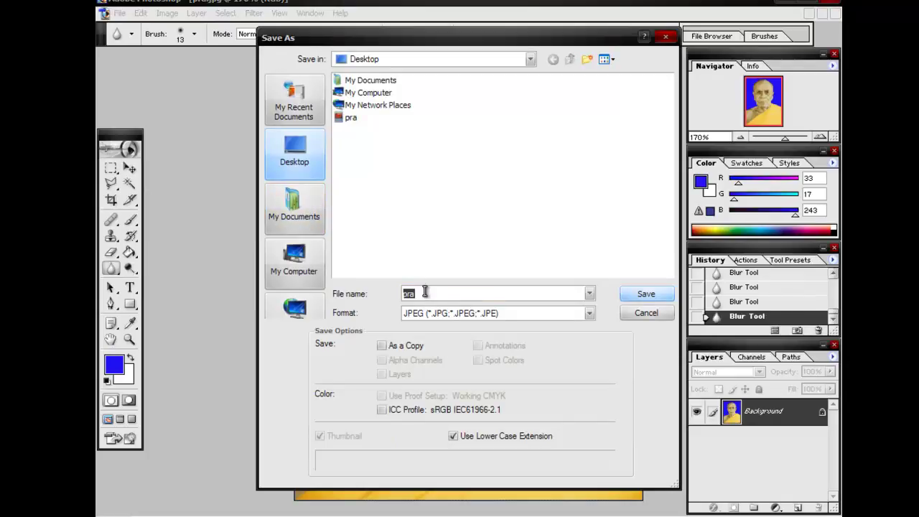
{"action": "type", "text": "pra01"}
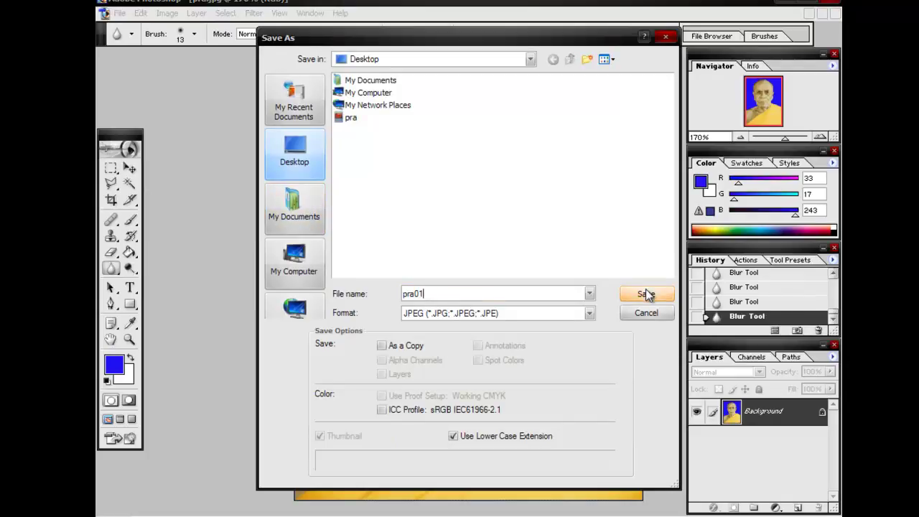
{"action": "left_click", "coordinate": [646, 294]}
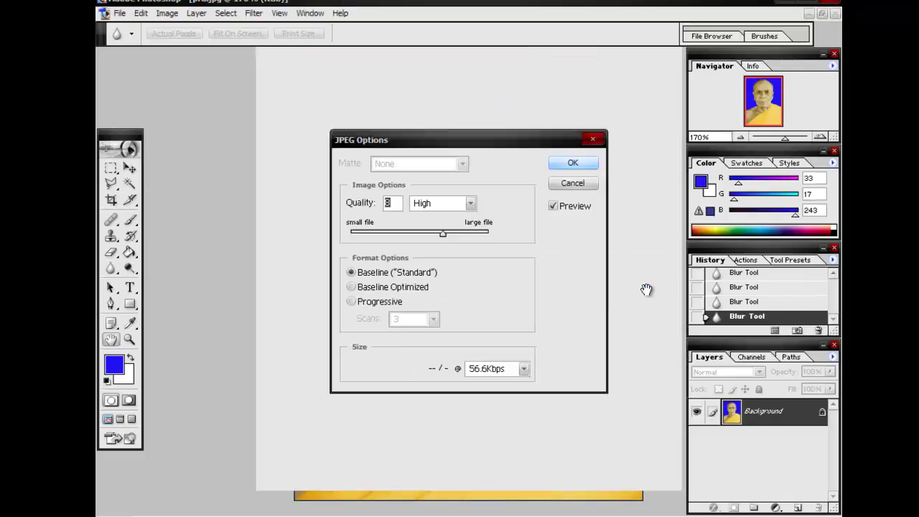
{"action": "left_click", "coordinate": [587, 165]}
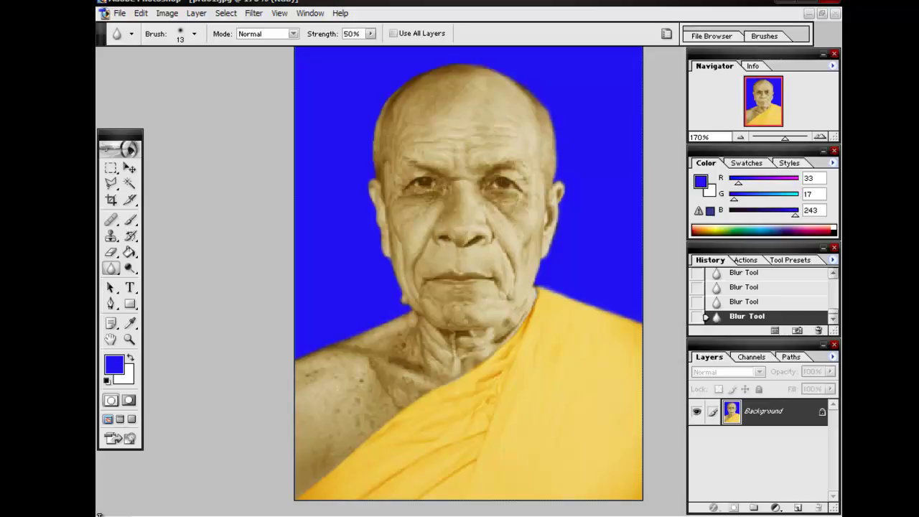
View the image at 100% and open the original pra.jpg photo
{"action": "key", "text": "ctrl+alt+0"}
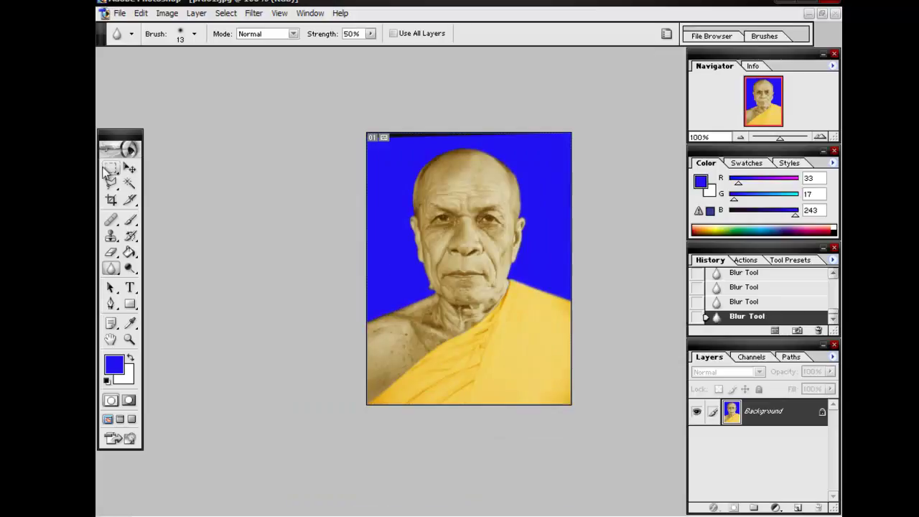
{"action": "left_click", "coordinate": [120, 13]}
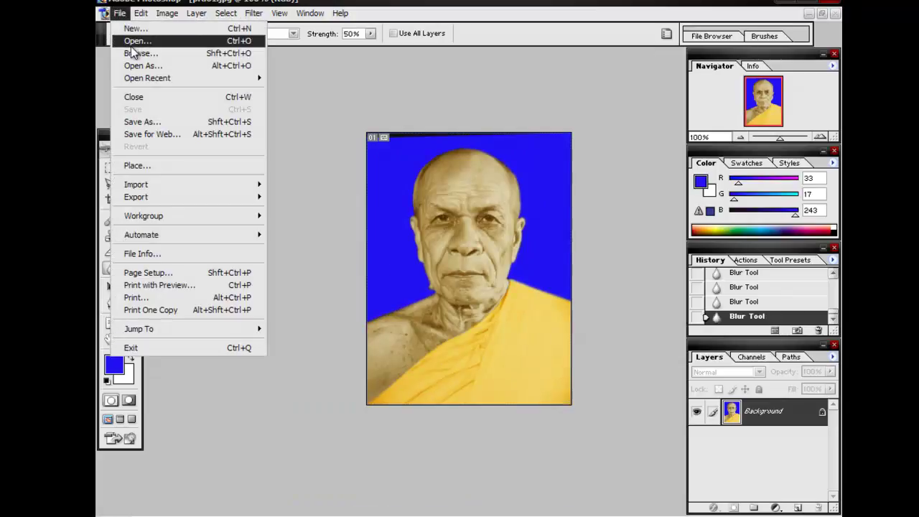
{"action": "left_click", "coordinate": [132, 42]}
{"action": "double_click", "coordinate": [355, 123]}
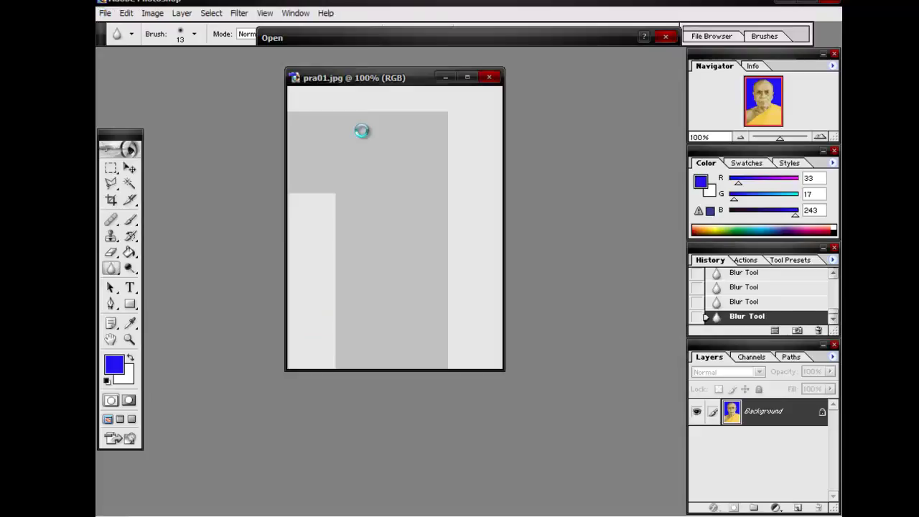
Arrange pra01.jpg beside pra.jpg and make the colourised pra01.jpg active
{"action": "left_click", "coordinate": [413, 82]}
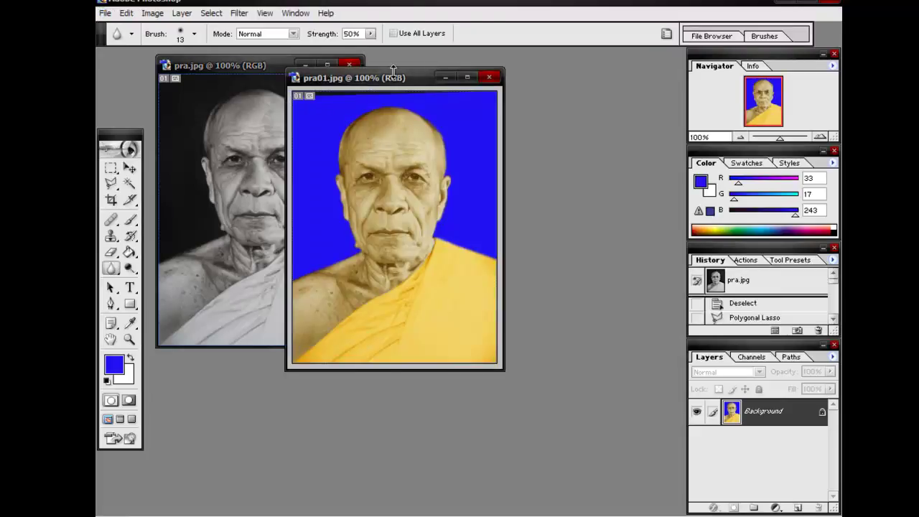
{"action": "left_click_drag", "start_coordinate": [394, 78], "coordinate": [468, 65]}
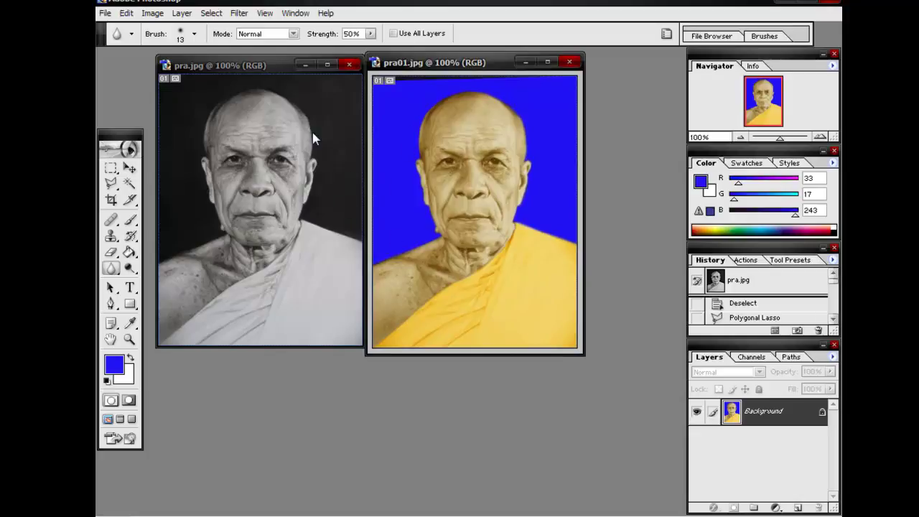
{"action": "left_click_drag", "start_coordinate": [269, 72], "coordinate": [265, 69]}
{"action": "left_click", "coordinate": [427, 228]}
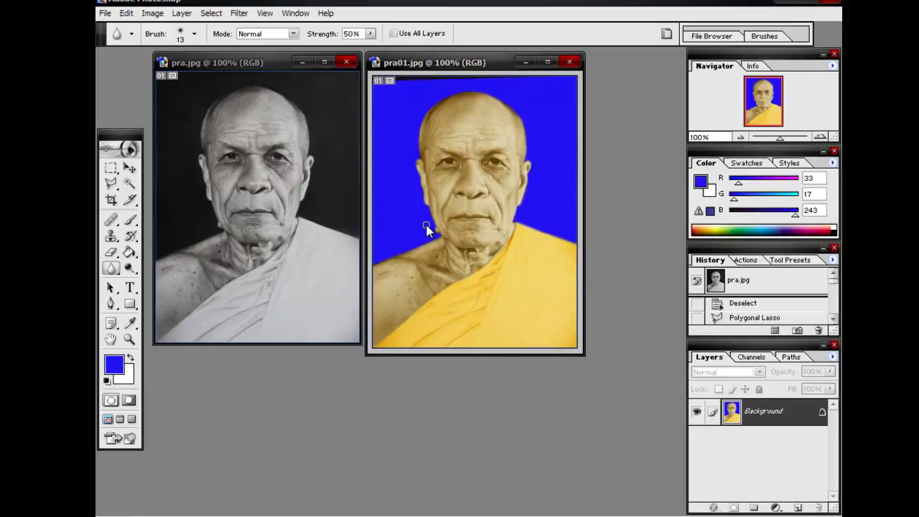